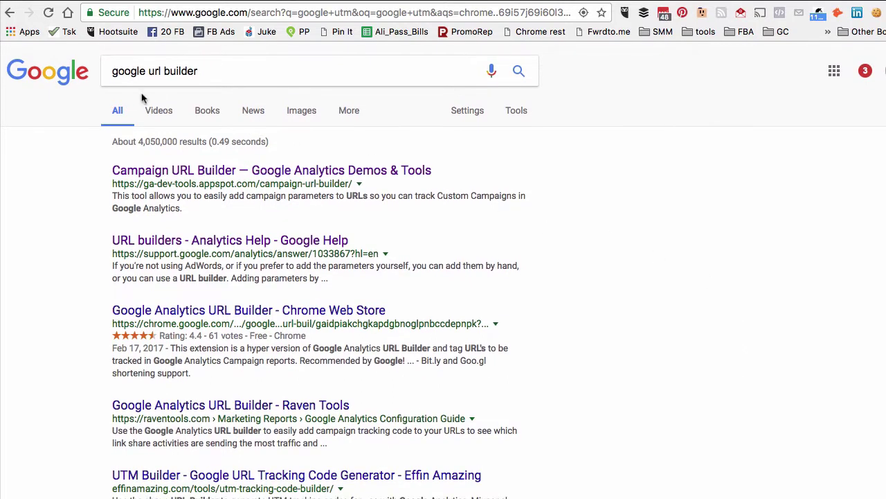
# Open the Campaign URL Builder page from the 'google url builder' search results.
pyautogui.click(155, 81)
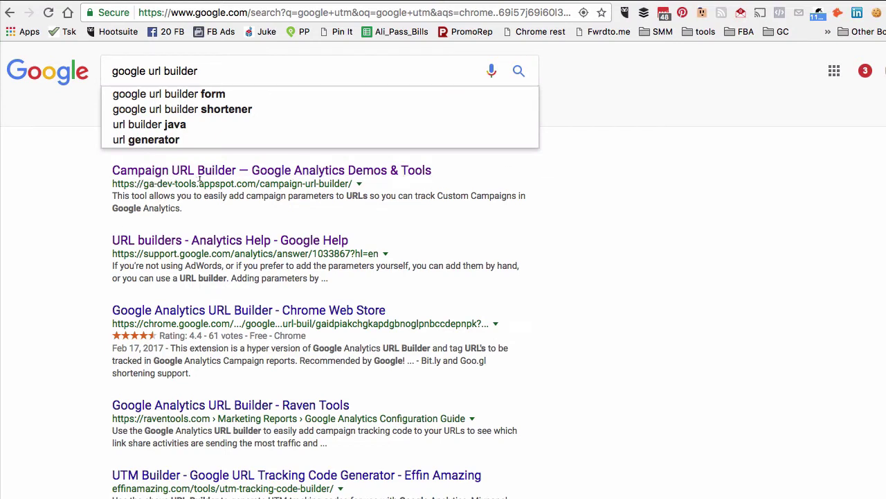
pyautogui.click(647, 7)
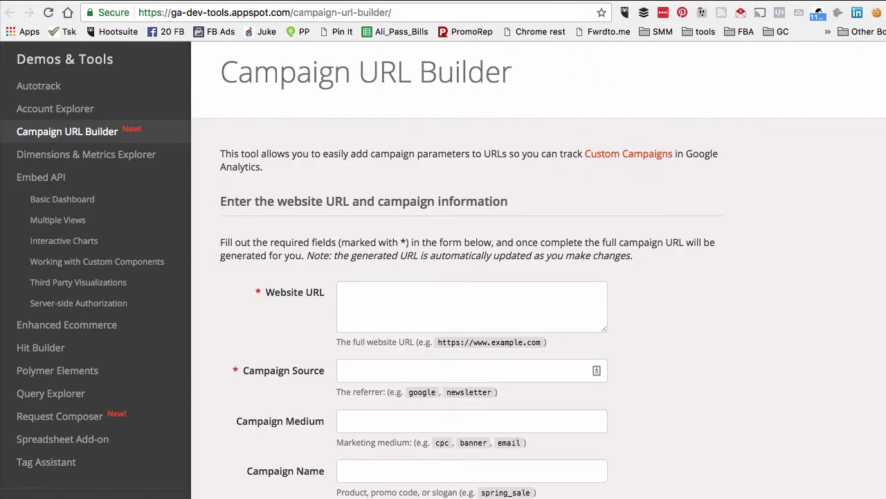
pyautogui.press('super+w')
pyautogui.click(388, 171)
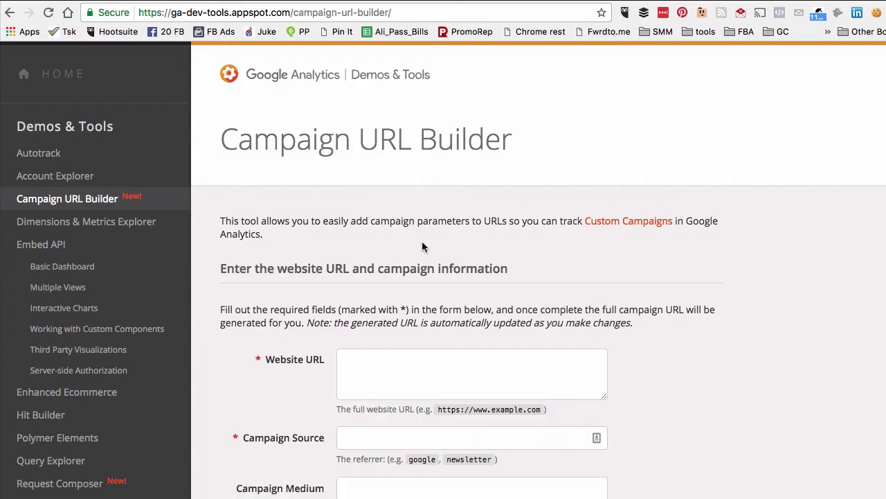
pyautogui.scroll(-3, 424, 246)
pyautogui.scroll(-5, 421, 242)
pyautogui.scroll(-5, 514, 164)
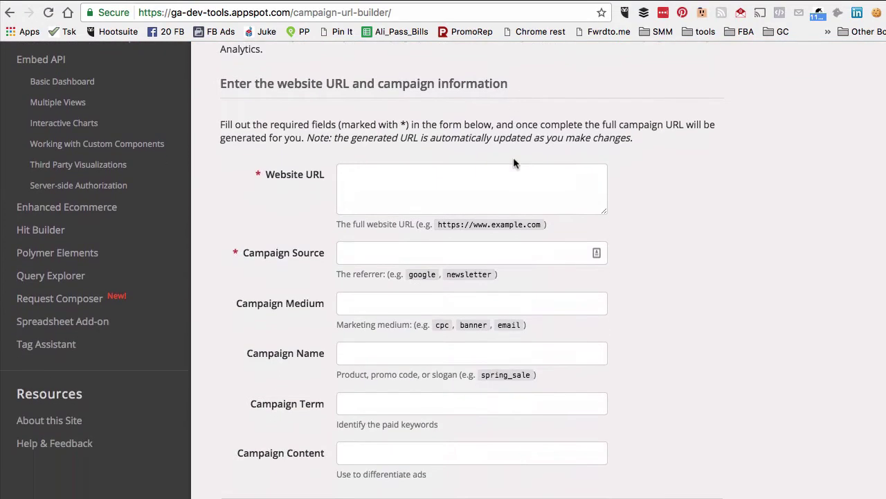
pyautogui.scroll(-4, 485, 157)
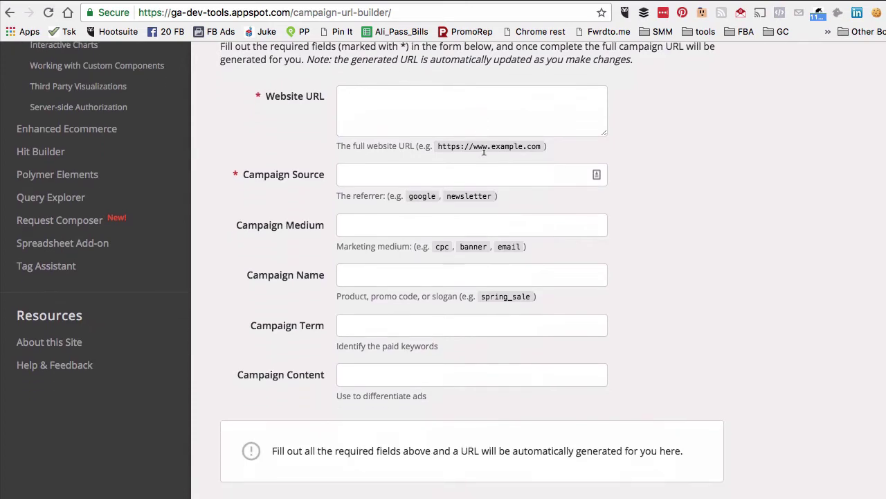
pyautogui.scroll(-7, 483, 160)
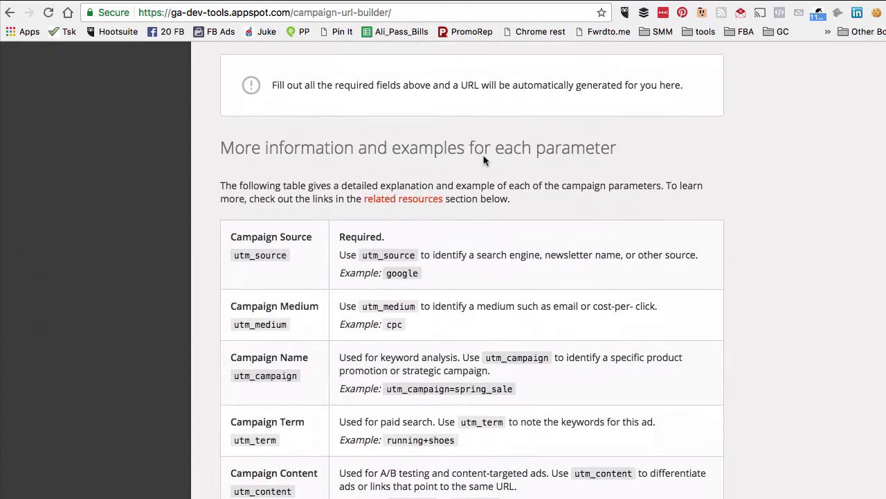
pyautogui.scroll(-6, 484, 160)
pyautogui.scroll(1, 485, 160)
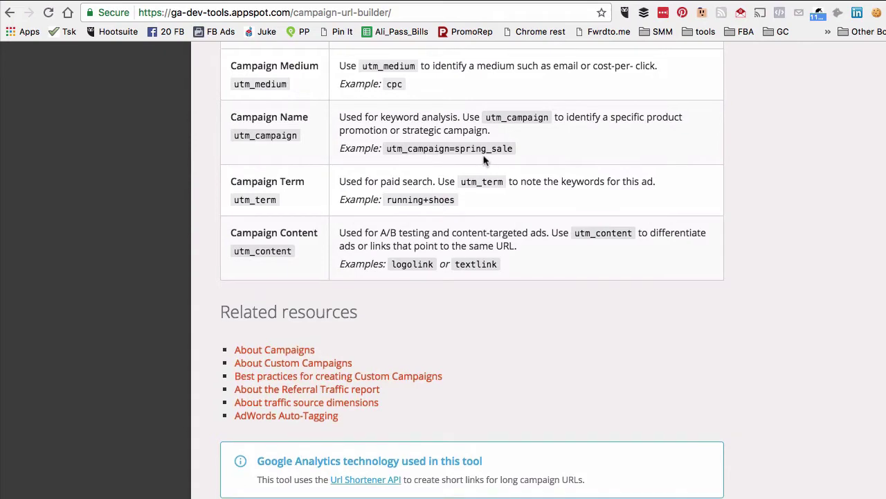
pyautogui.scroll(15, 483, 160)
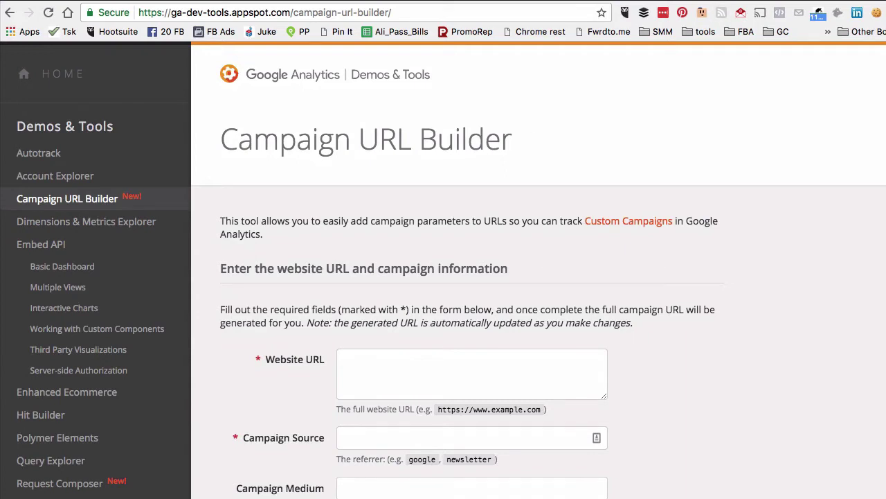
# Copy the blog post address and paste it into the builder's Website URL field.
pyautogui.click(451, 1)
pyautogui.click(405, 12)
pyautogui.hotkey('ctrl', 'c')
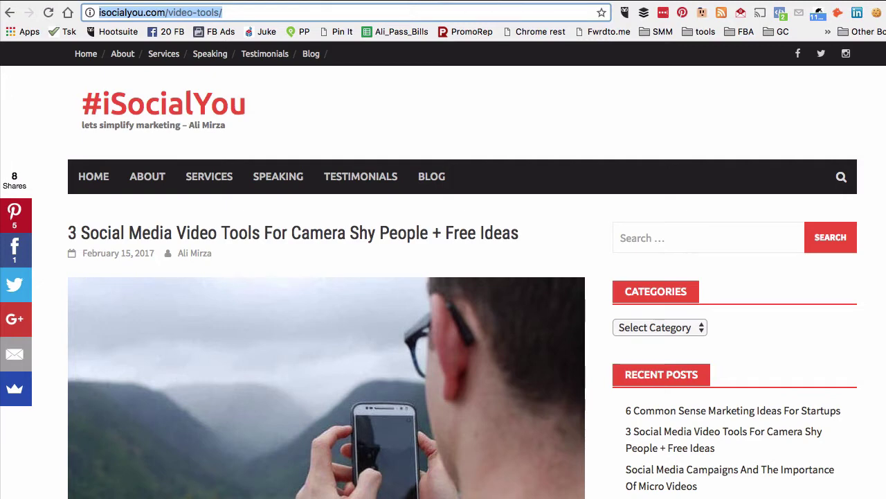
pyautogui.hotkey('ctrl', 'shift', 'Tab')
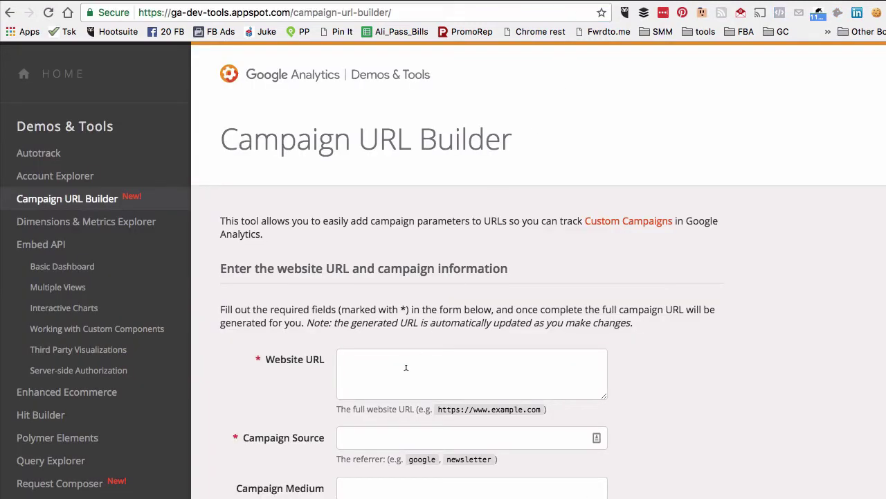
pyautogui.click(406, 368)
pyautogui.hotkey('ctrl', 'v')
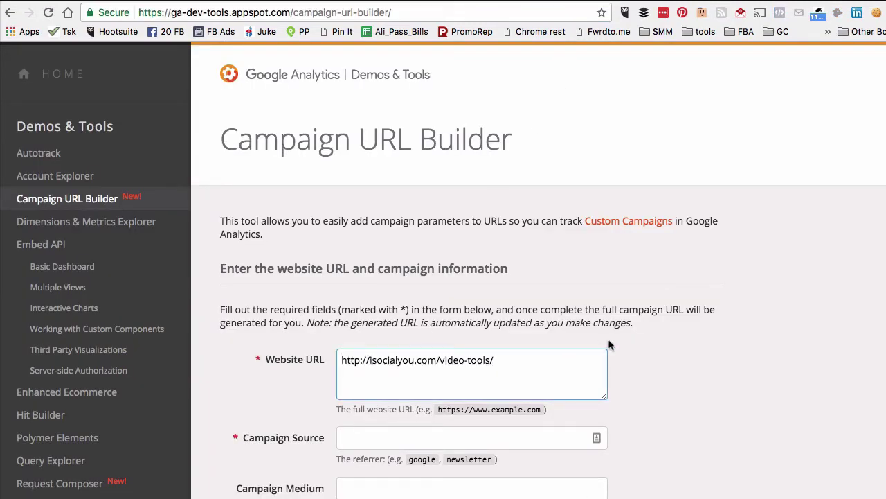
pyautogui.scroll(-5, 638, 347)
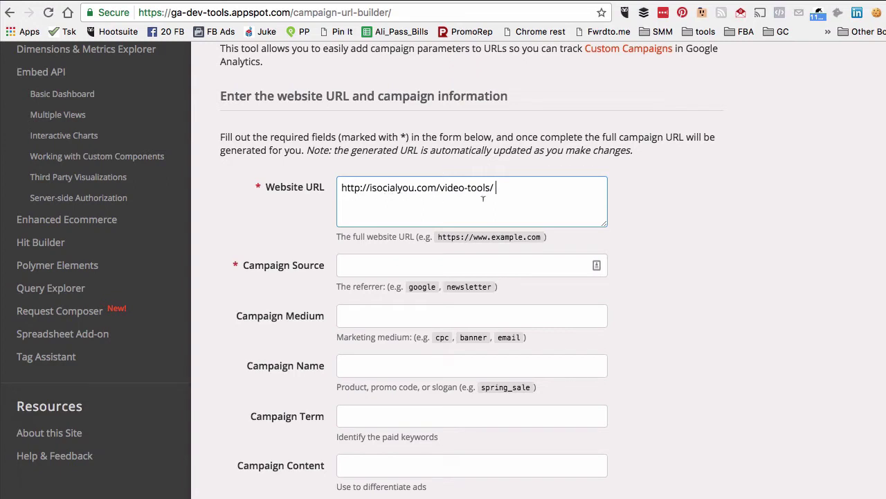
# Enter campaign source facebookad and campaign medium cpc.
pyautogui.click(362, 265)
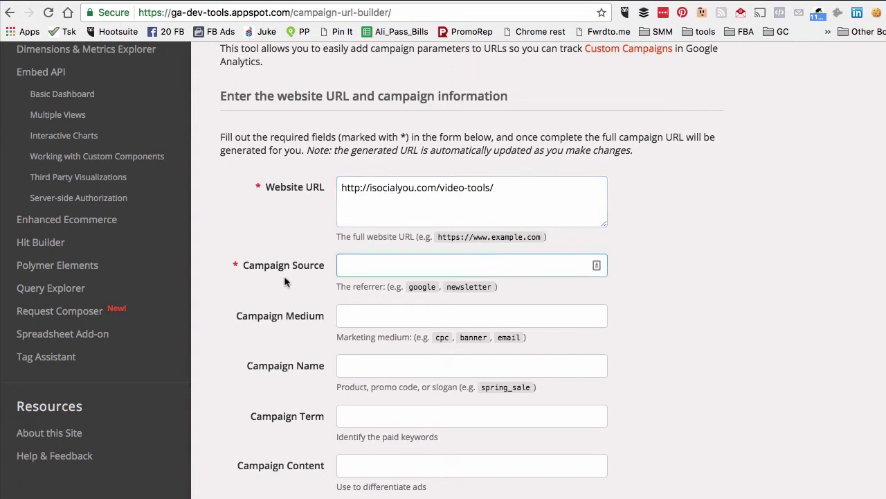
pyautogui.scroll(-1, 284, 280)
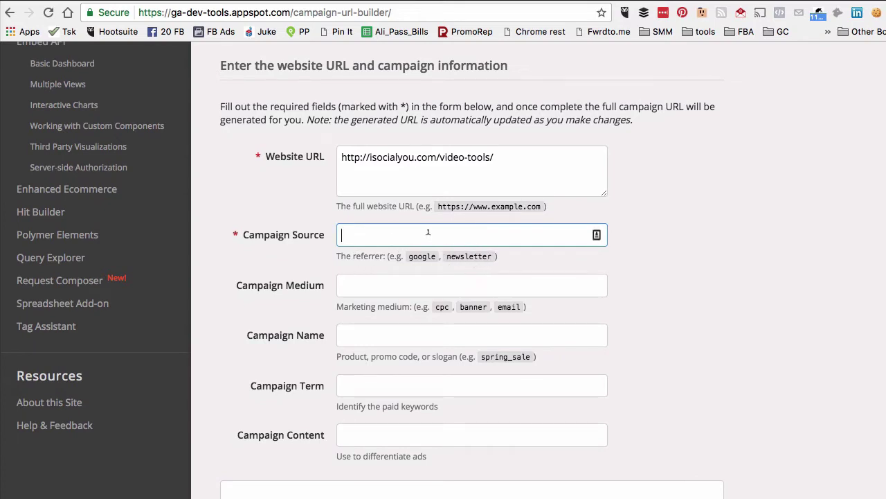
pyautogui.write('facebookad')
pyautogui.click(692, 277)
pyautogui.scroll(-3, 696, 295)
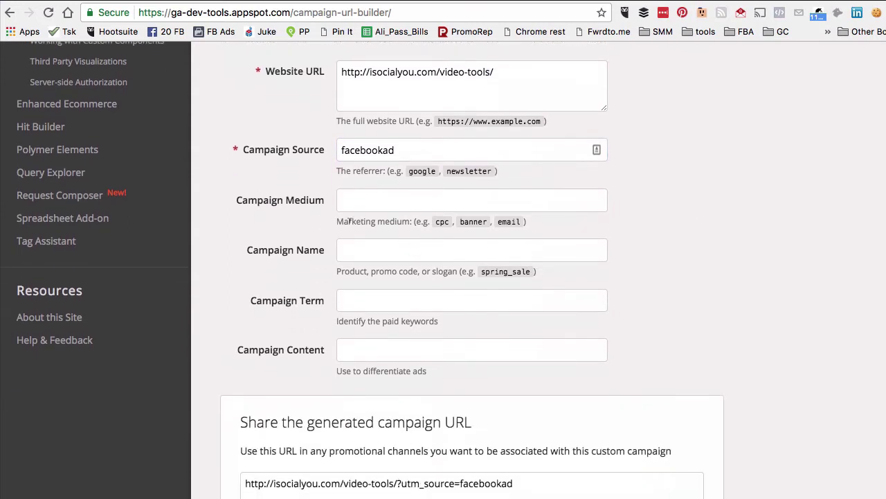
pyautogui.click(399, 199)
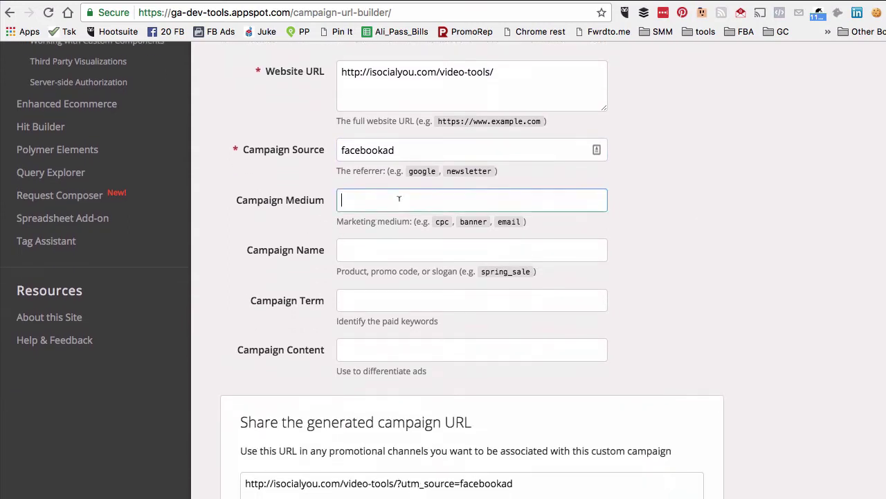
pyautogui.write('cpc')
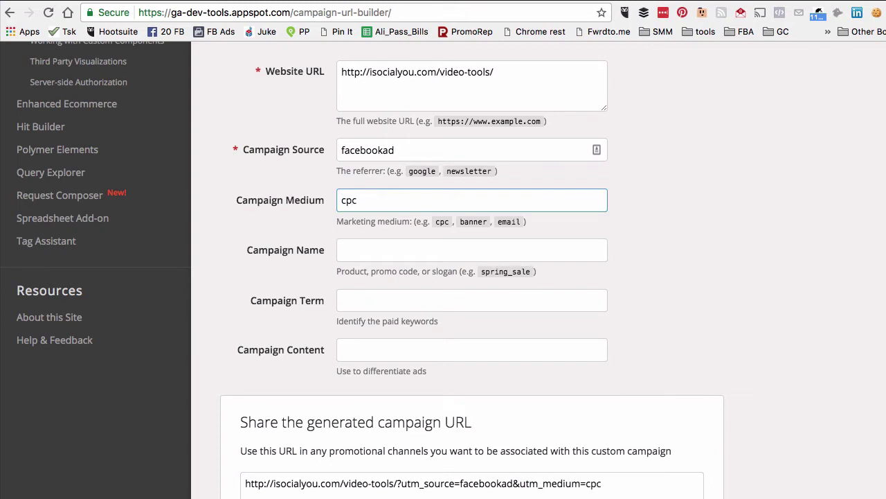
pyautogui.click(672, 222)
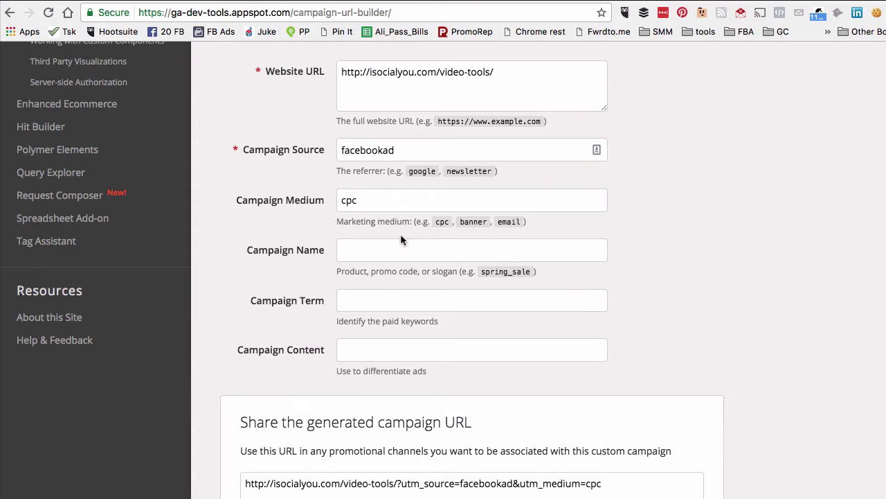
# Enter campaign name sale.
pyautogui.scroll(-1, 377, 202)
pyautogui.click(355, 224)
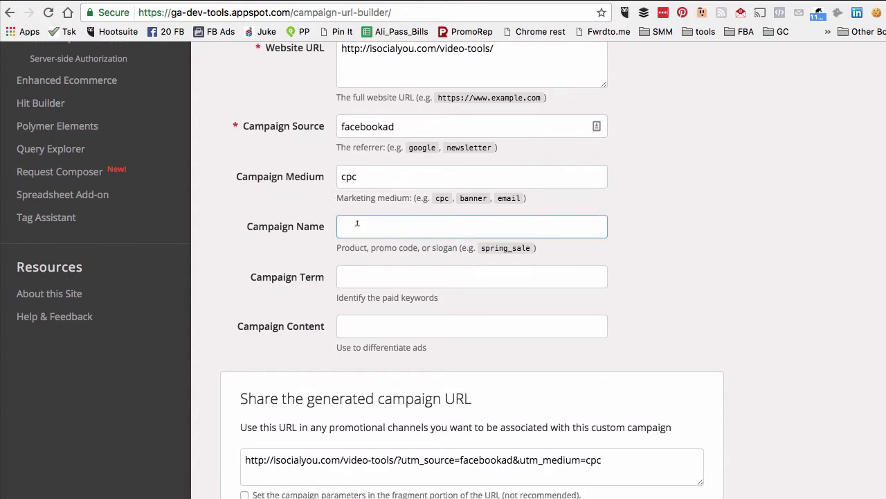
pyautogui.scroll(-1, 355, 224)
pyautogui.scroll(2, 355, 225)
pyautogui.scroll(-1, 355, 224)
pyautogui.scroll(-2, 355, 224)
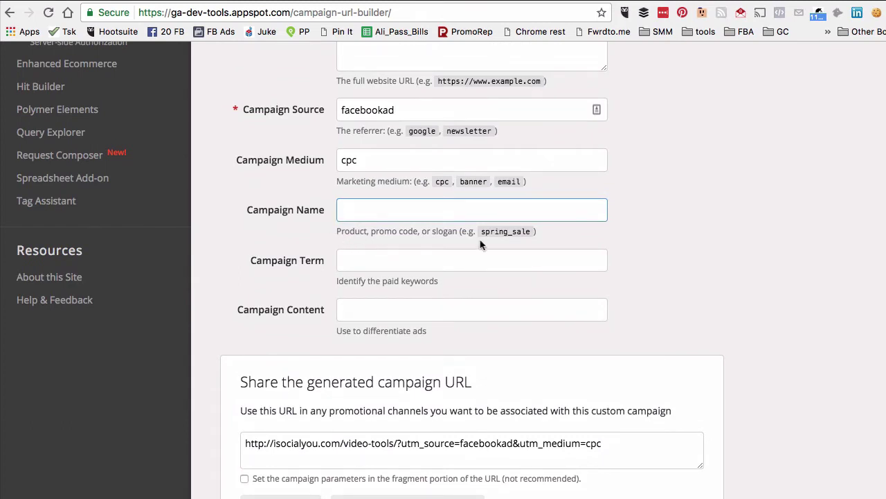
pyautogui.write('sale')
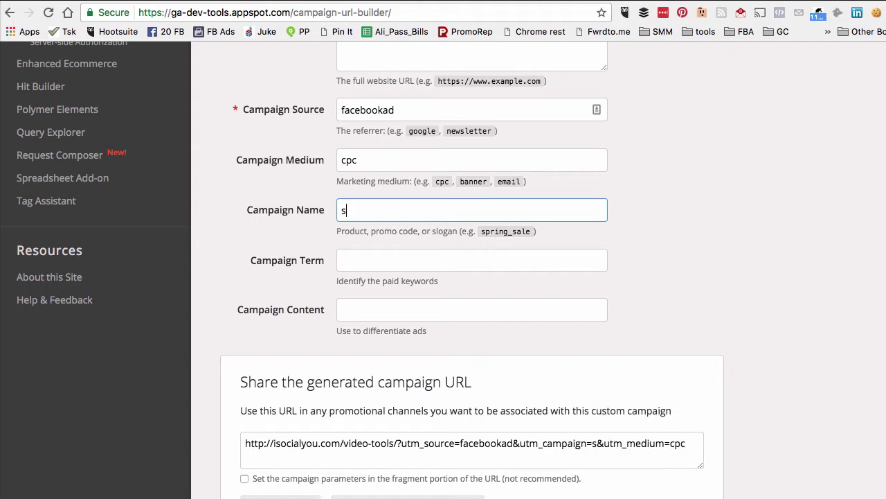
pyautogui.click(685, 260)
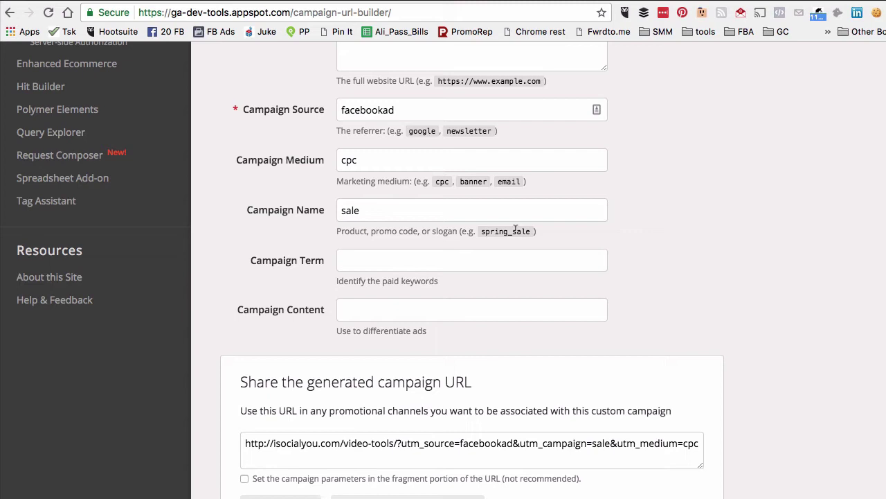
pyautogui.scroll(-2, 515, 229)
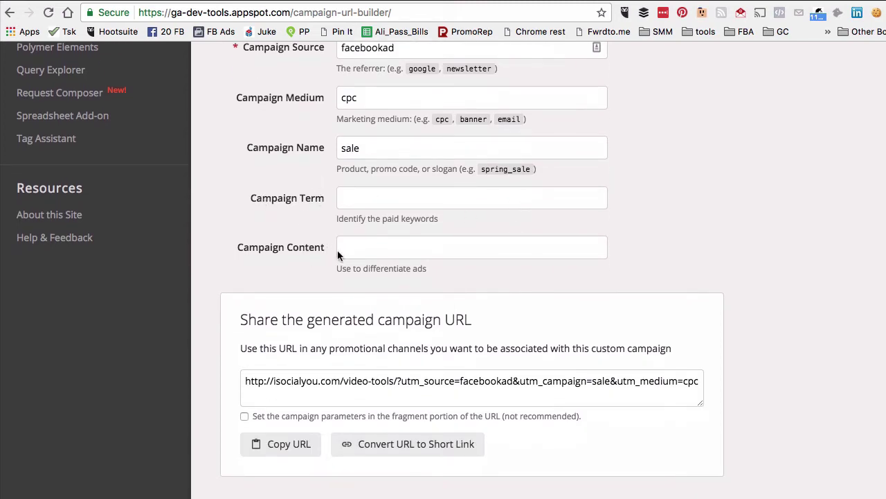
# Highlight the ?utm_source, ? and sale parts of the generated URL, then select the whole URL.
pyautogui.scroll(-3, 457, 237)
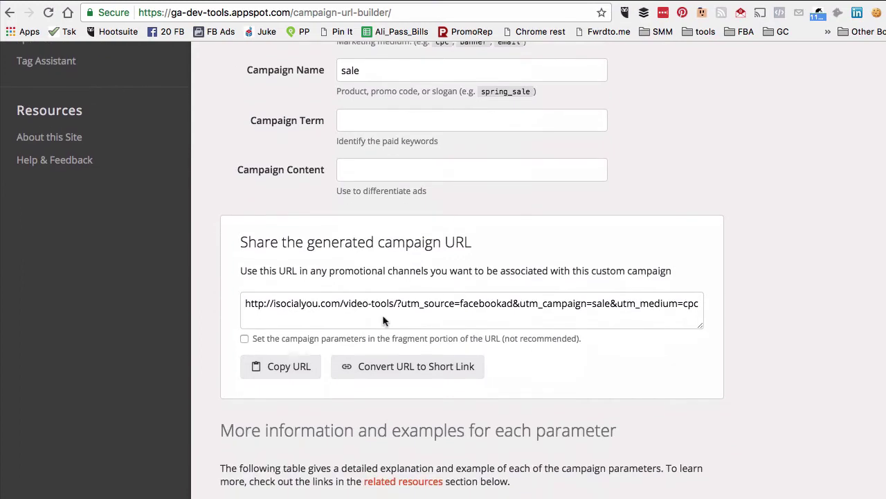
pyautogui.click(380, 299)
pyautogui.click(402, 310)
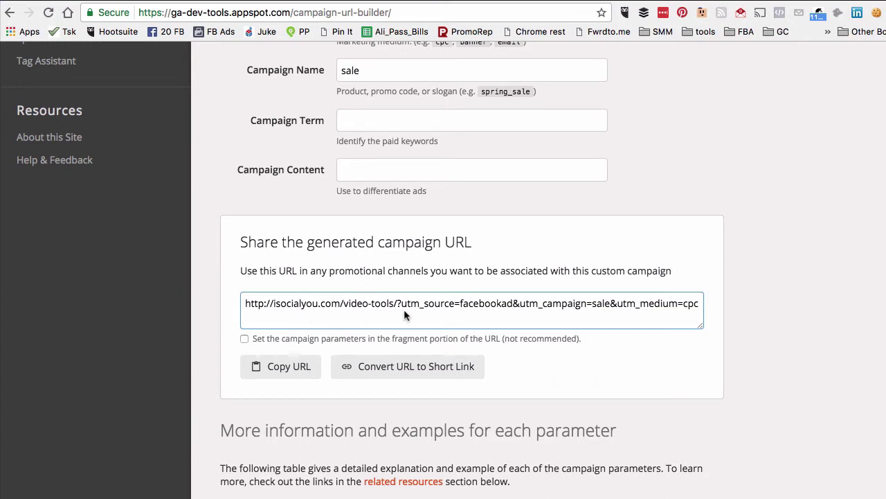
pyautogui.moveTo(397, 302); pyautogui.dragTo(474, 302)
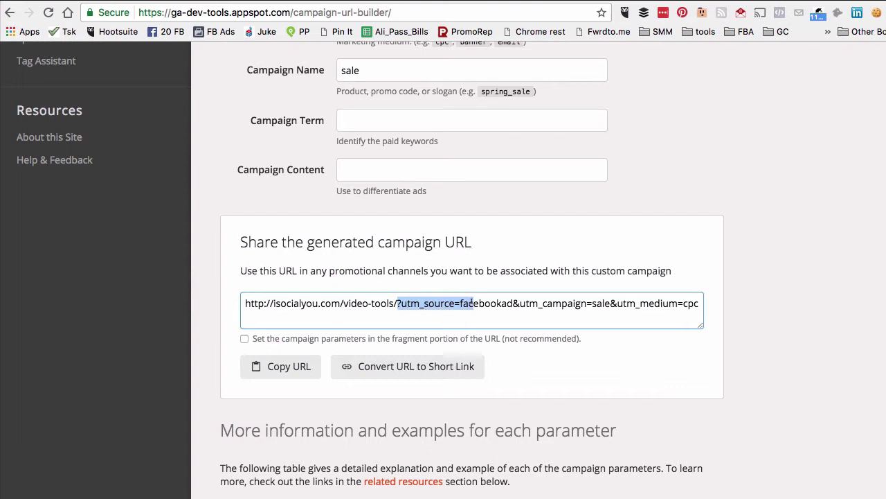
pyautogui.click(474, 303)
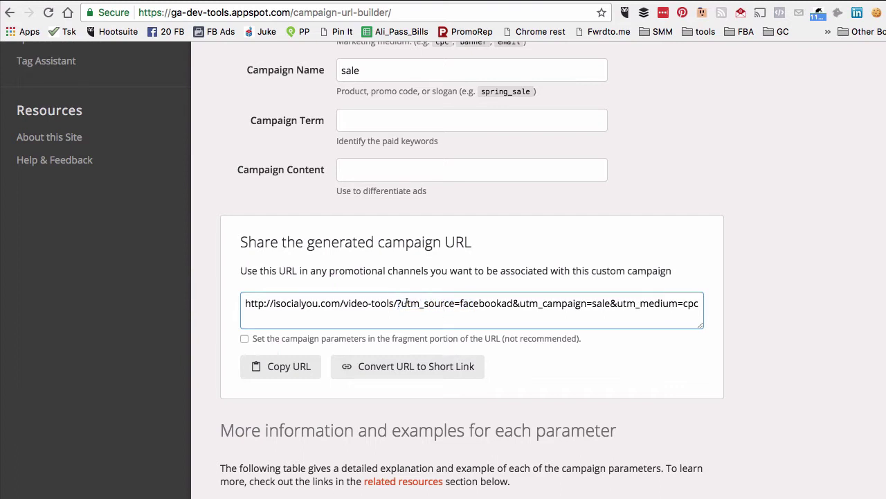
pyautogui.moveTo(398, 303); pyautogui.dragTo(403, 303)
pyautogui.doubleClick(599, 302)
pyautogui.tripleClick(686, 303)
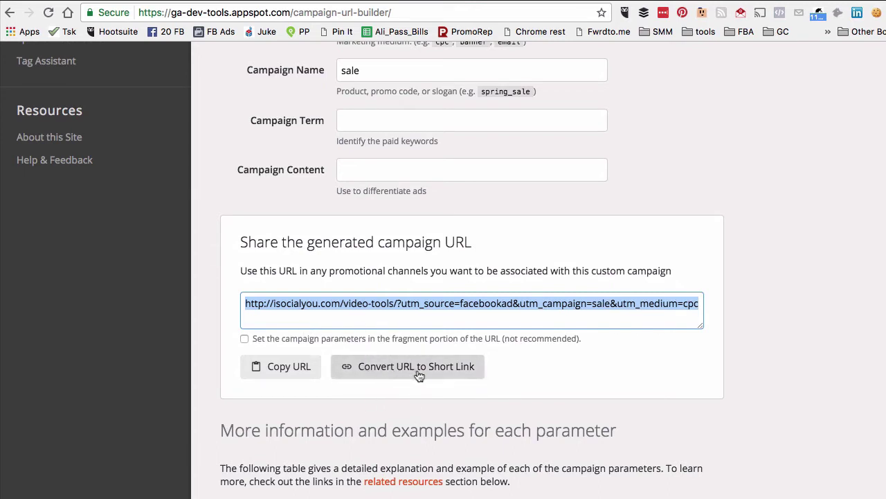
pyautogui.click(446, 372)
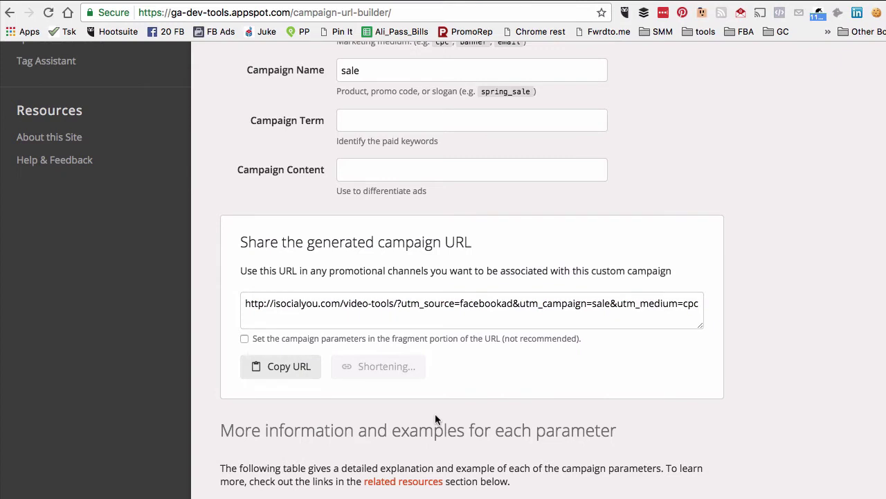
pyautogui.doubleClick(341, 310)
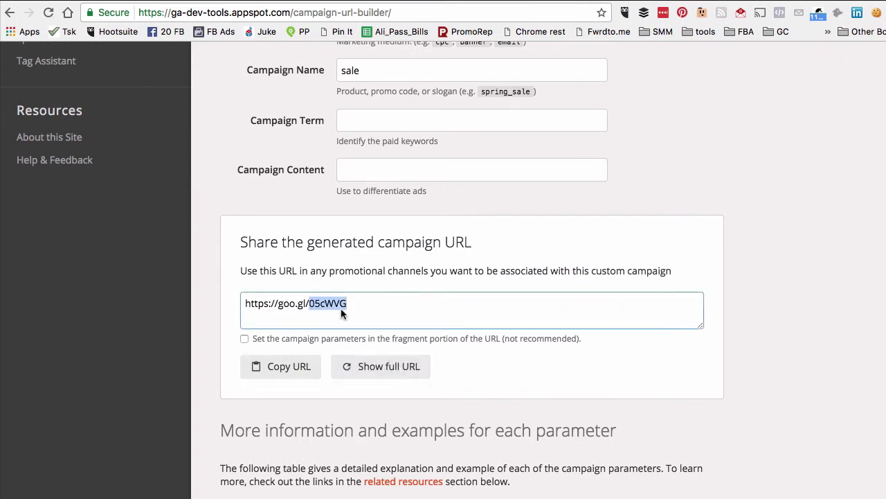
pyautogui.tripleClick(365, 311)
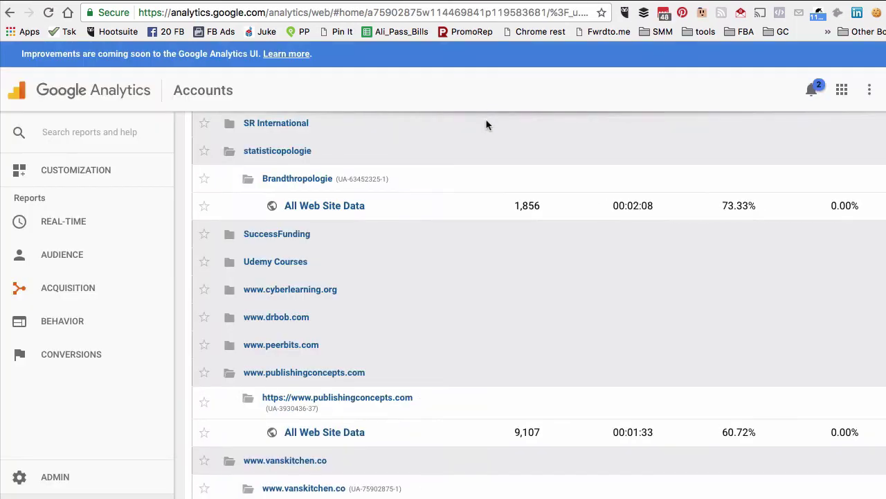
# Open the vanskitchen.co All Web Site Data view, then Acquisition > Campaigns > All Campaigns.
pyautogui.scroll(-2, 487, 126)
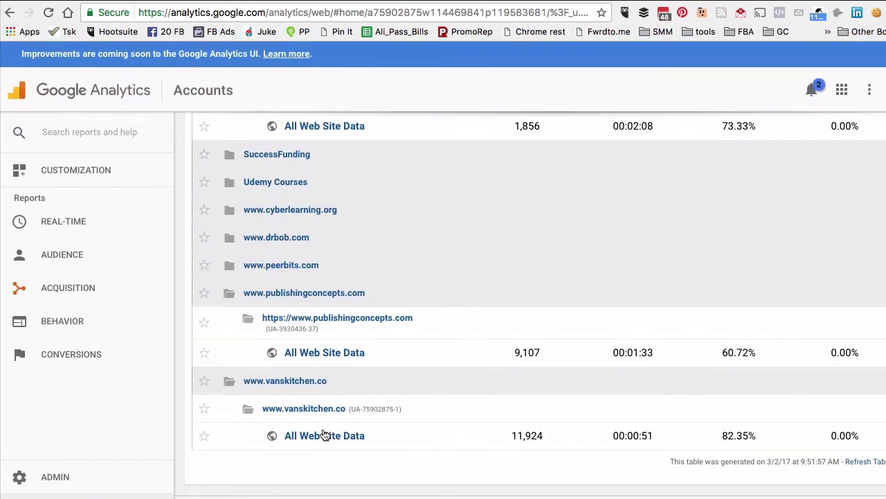
pyautogui.click(324, 435)
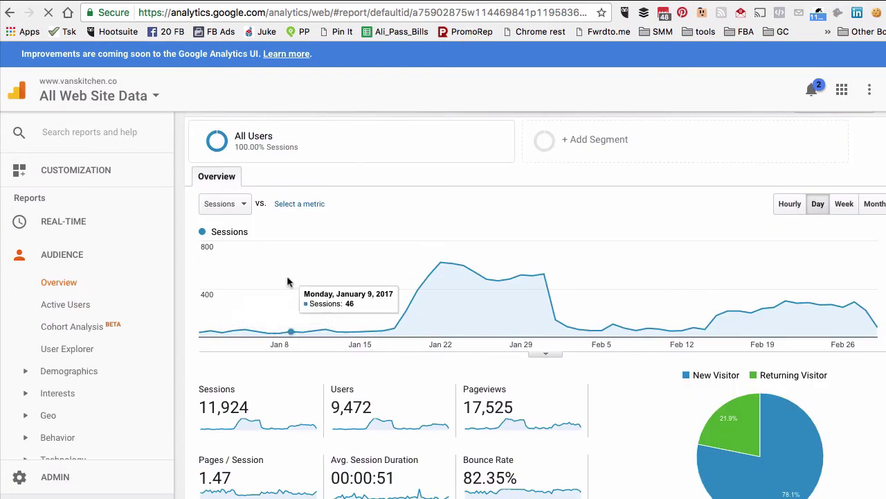
pyautogui.scroll(-5, 288, 282)
pyautogui.click(103, 261)
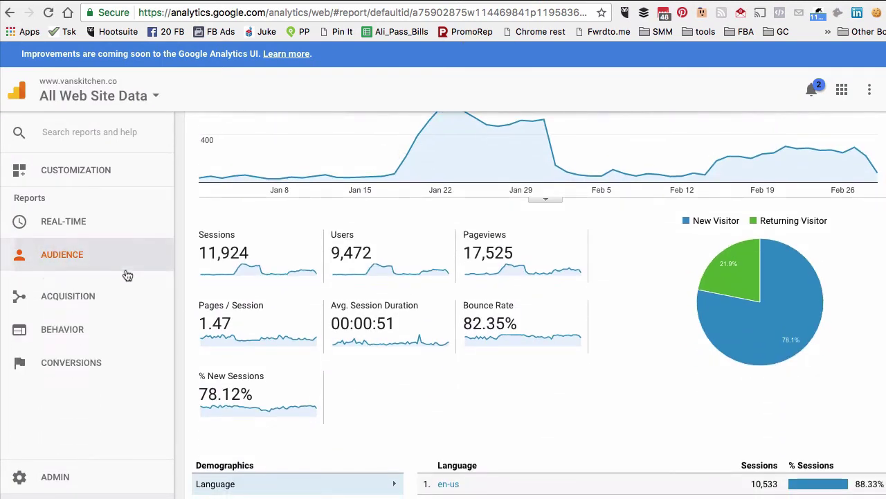
pyautogui.click(69, 256)
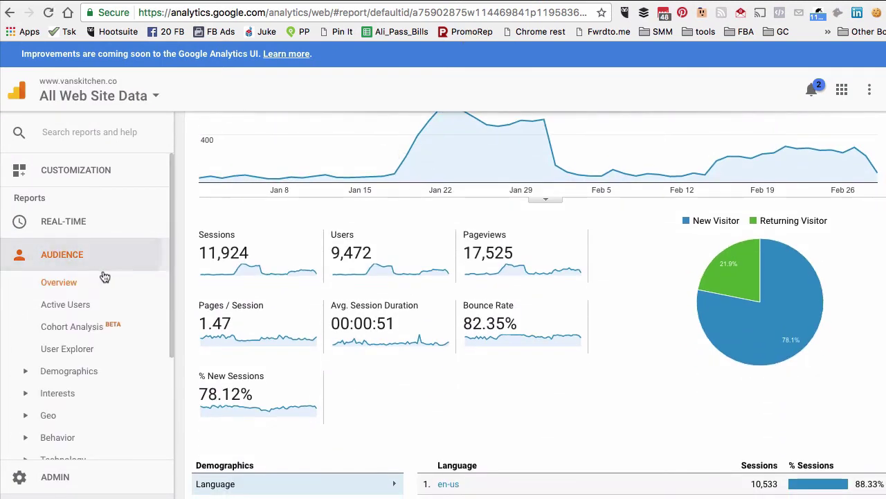
pyautogui.scroll(-5, 110, 281)
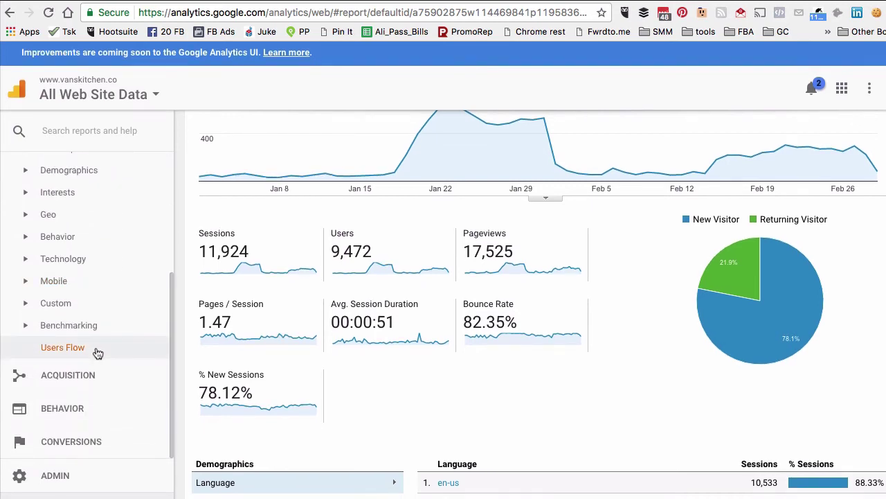
pyautogui.scroll(5, 98, 353)
pyautogui.scroll(-5, 98, 353)
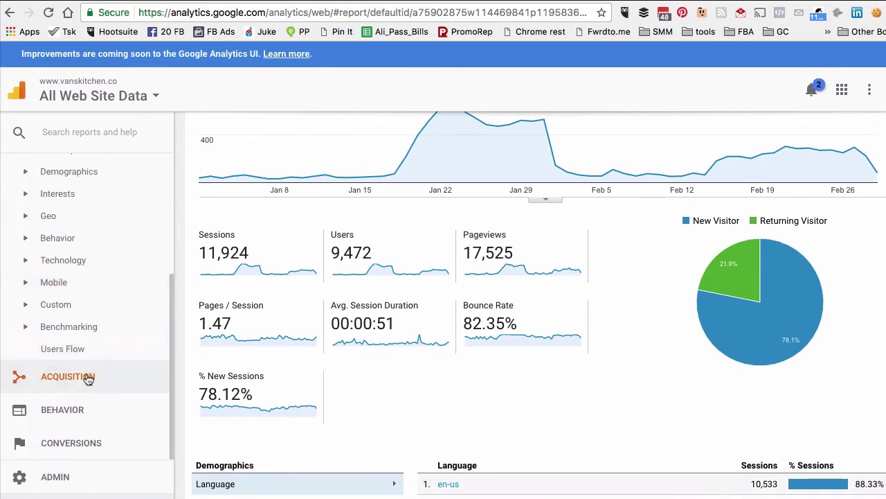
pyautogui.click(85, 376)
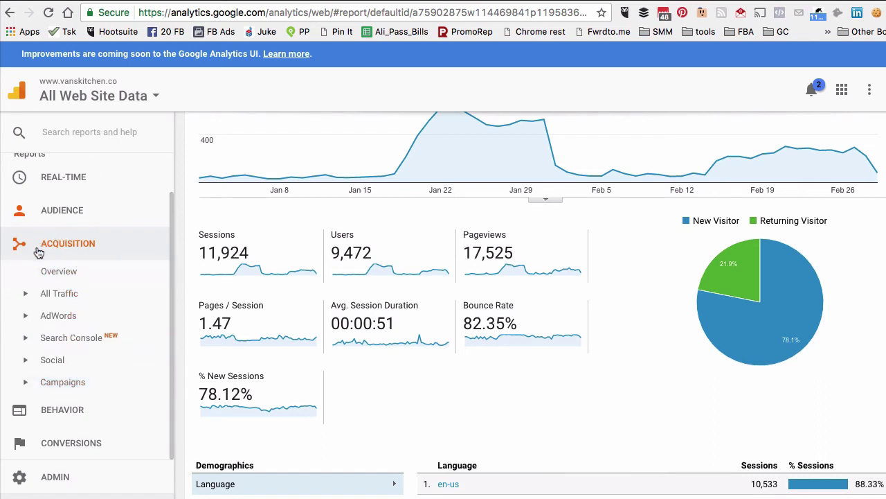
pyautogui.click(66, 382)
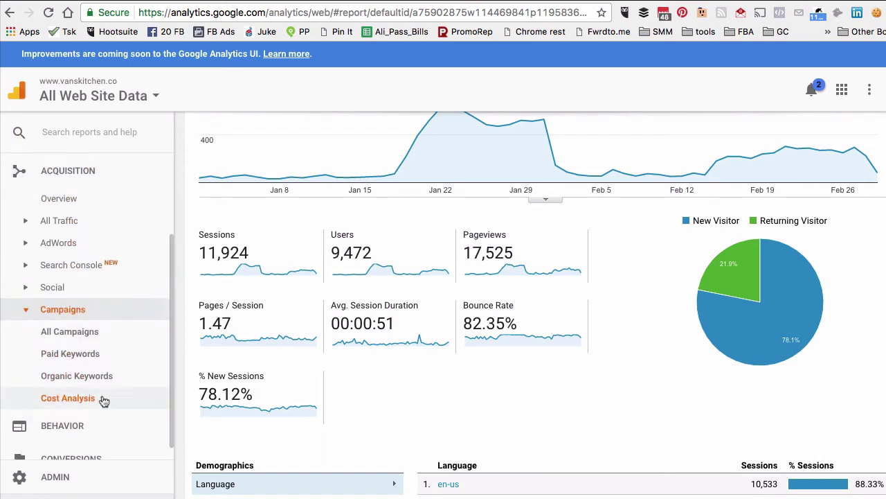
pyautogui.click(82, 335)
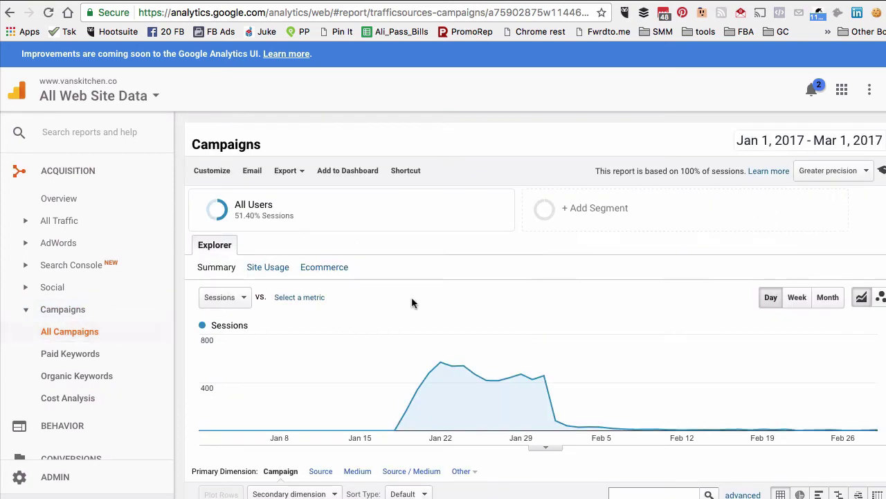
# Drill into the top20wmt campaign to show its facebookad / cpc traffic with 3,467 sessions.
pyautogui.scroll(-3, 413, 305)
pyautogui.scroll(-3, 413, 305)
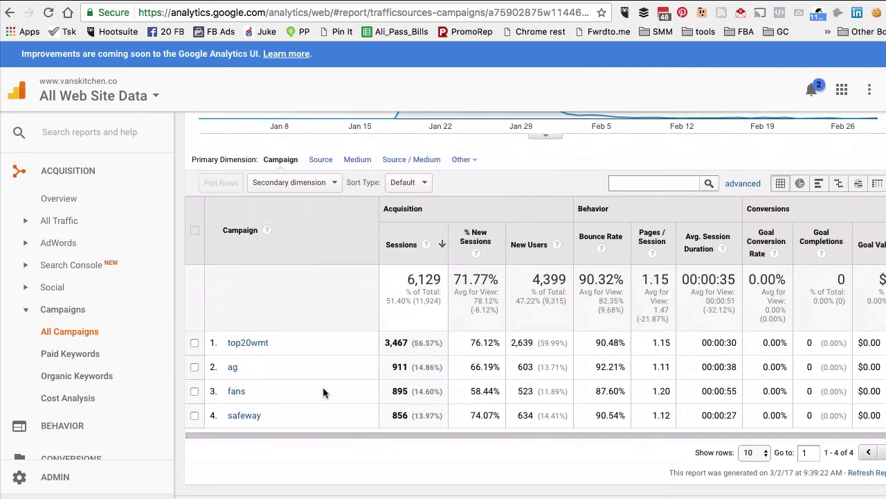
pyautogui.click(246, 343)
pyautogui.scroll(-5, 405, 348)
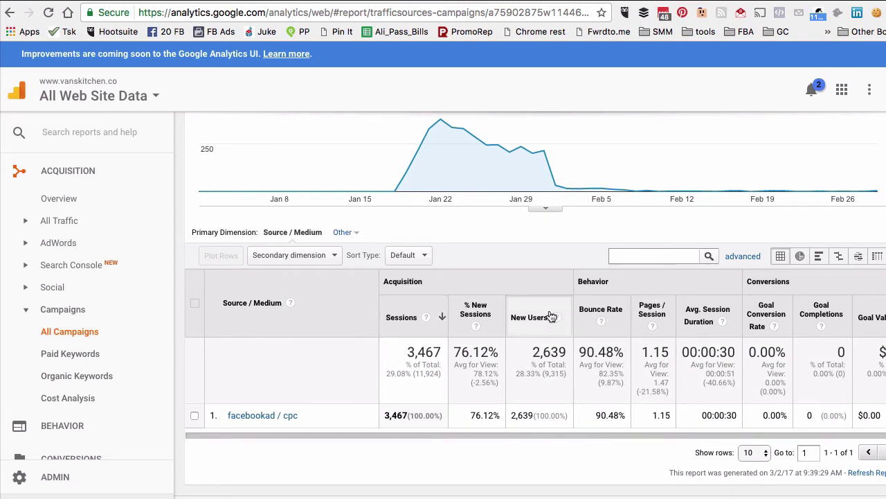
pyautogui.moveTo(554, 317)
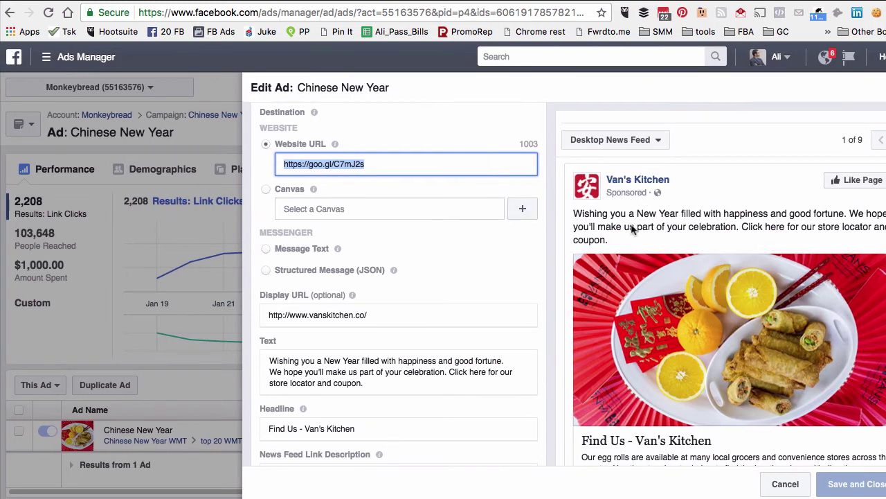
pyautogui.scroll(-3, 631, 230)
pyautogui.scroll(3, 633, 228)
pyautogui.scroll(5, 480, 232)
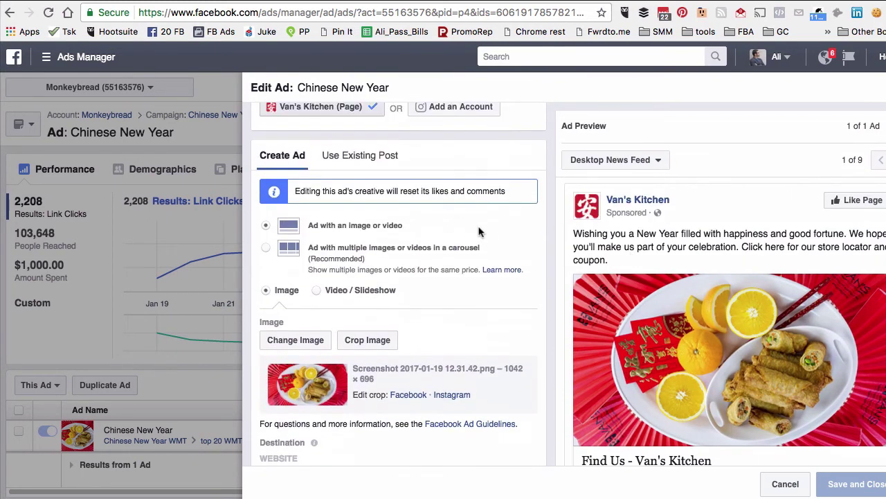
pyautogui.scroll(-5, 484, 232)
pyautogui.tripleClick(417, 233)
pyautogui.press('super+c')
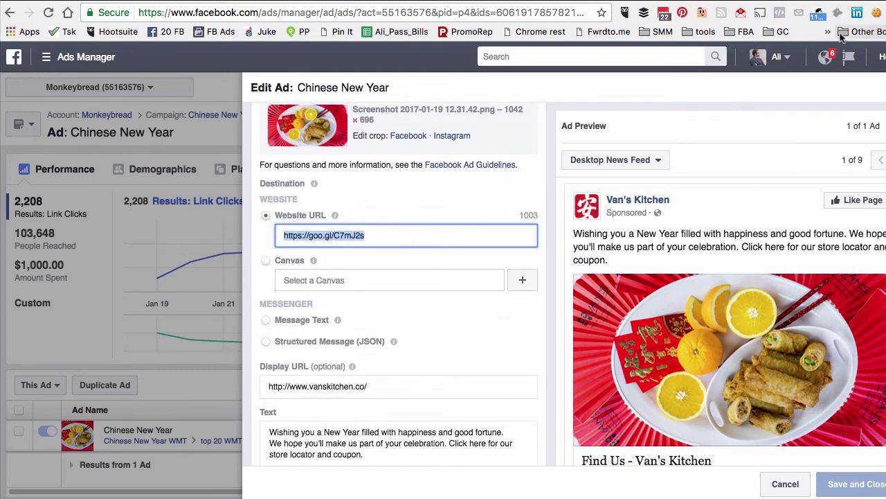
pyautogui.click(847, 2)
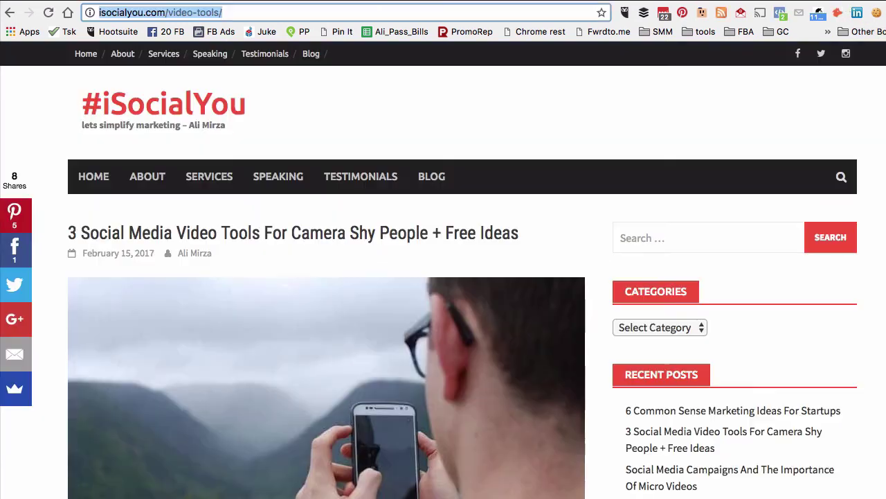
pyautogui.click(498, 12)
pyautogui.press('super+v')
pyautogui.press('Return')
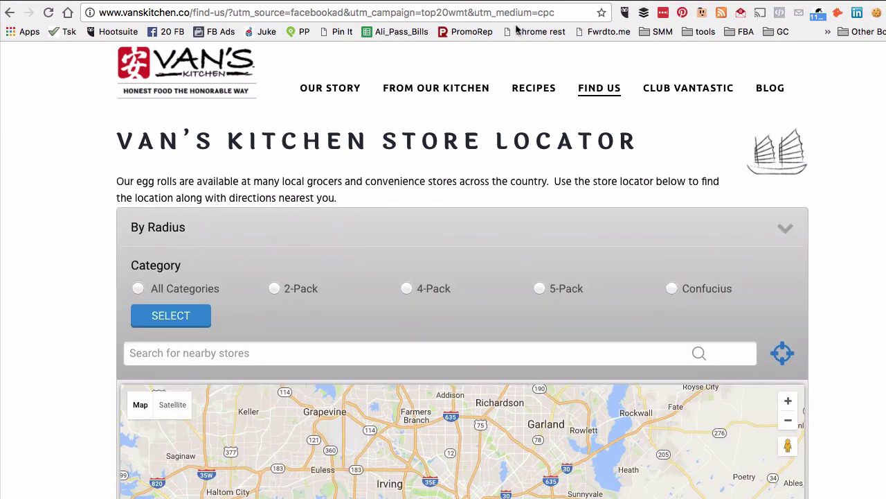
pyautogui.click(553, 13)
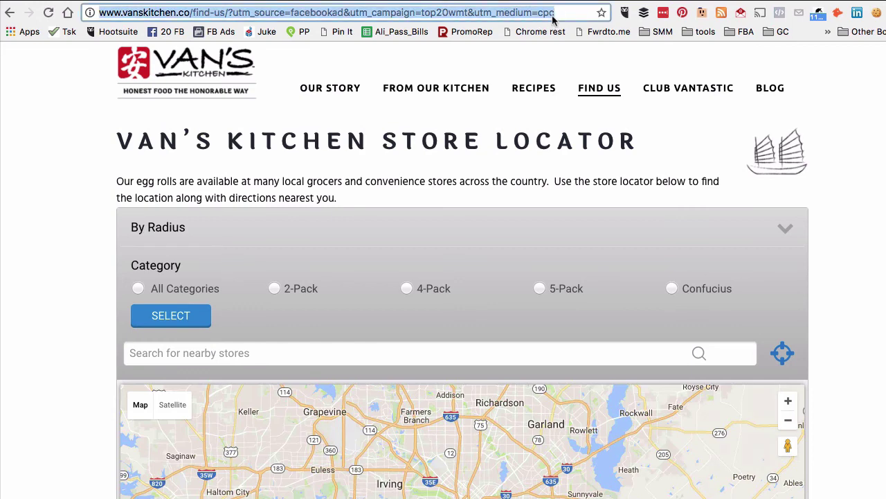
# Reopen All Campaigns and drill into top20wmt, showing facebookad / cpc with 3,467 sessions.
pyautogui.hotkey('ctrl', 'Tab')
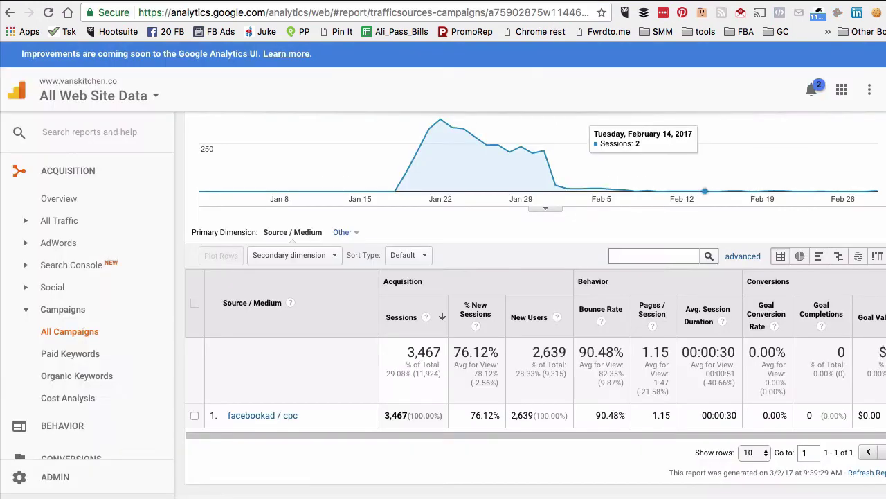
pyautogui.scroll(3, 101, 240)
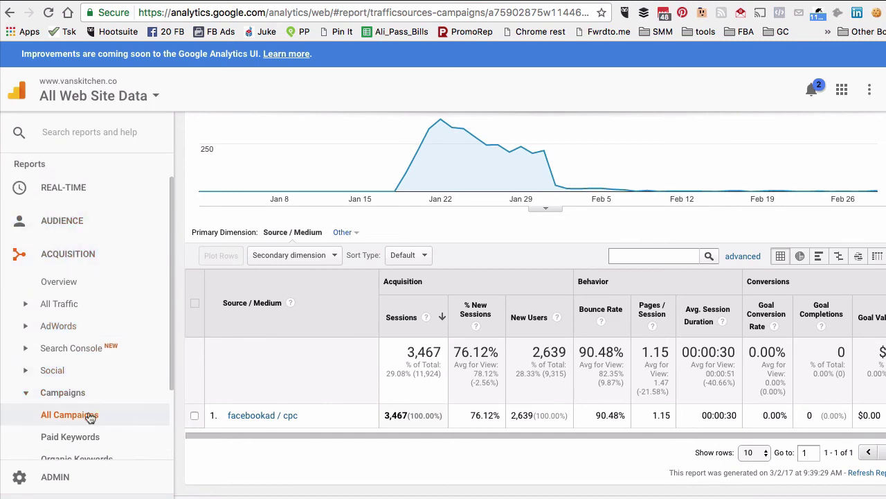
pyautogui.click(89, 414)
pyautogui.scroll(-5, 358, 363)
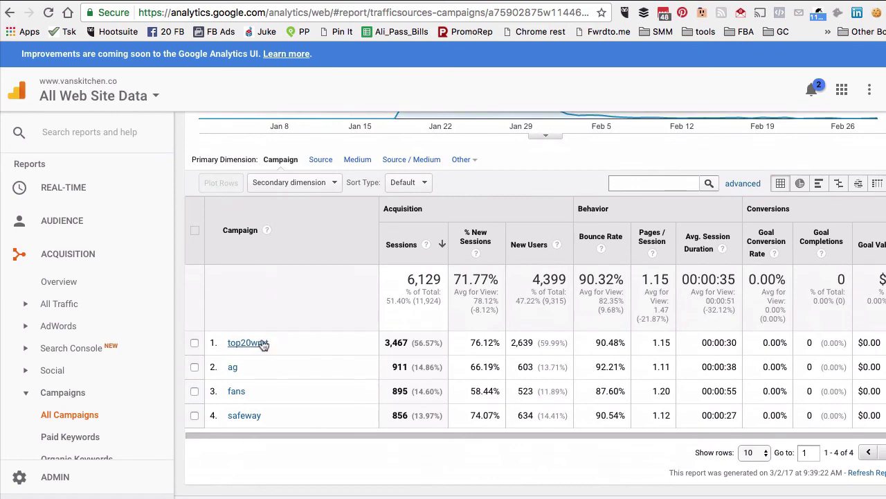
pyautogui.click(255, 343)
pyautogui.scroll(-4, 352, 345)
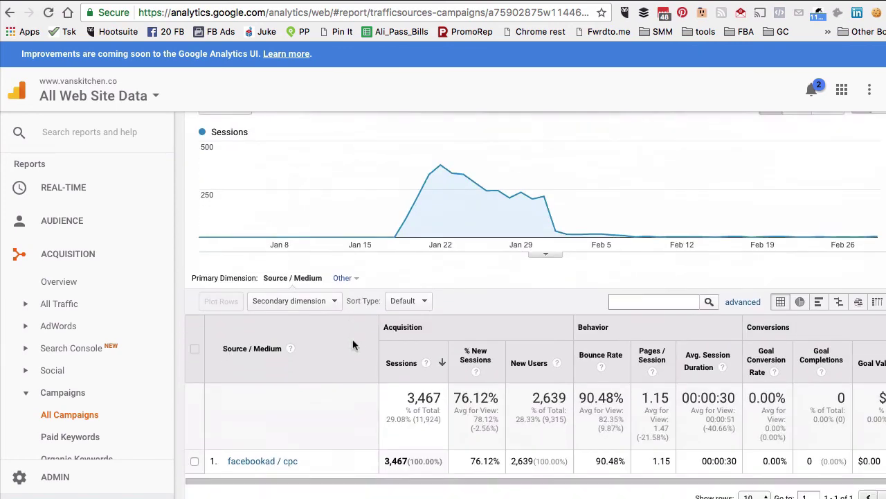